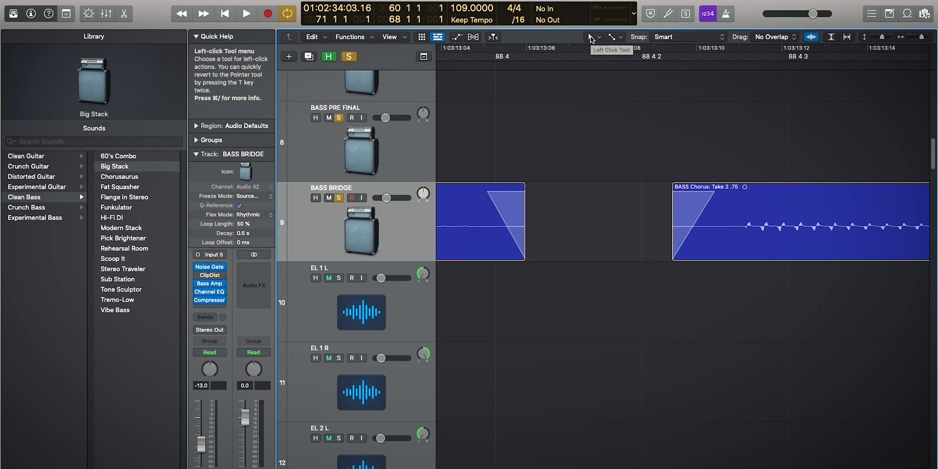
Step: Assign the Pointer Tool as the left-click tool and select the earlier audio region on the BASS BRIDGE track
{"action": "left_click", "coordinate": [591, 38]}
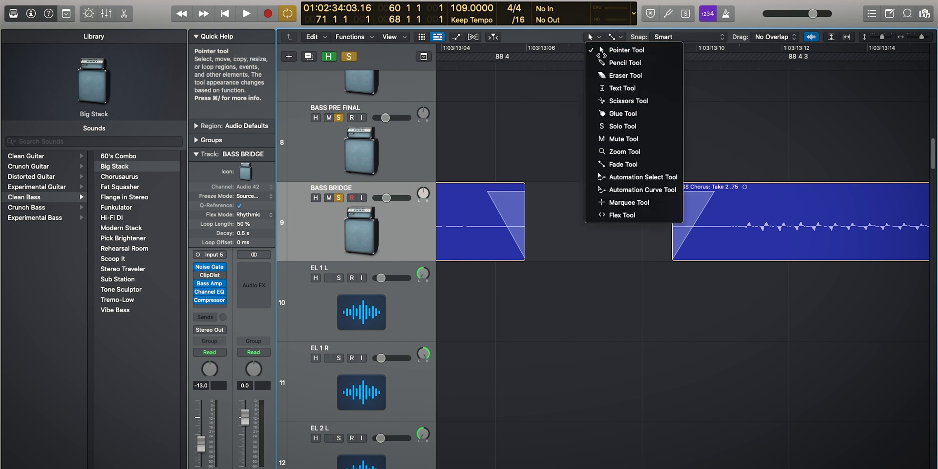
{"action": "left_click", "coordinate": [611, 49]}
{"action": "left_click", "coordinate": [481, 189]}
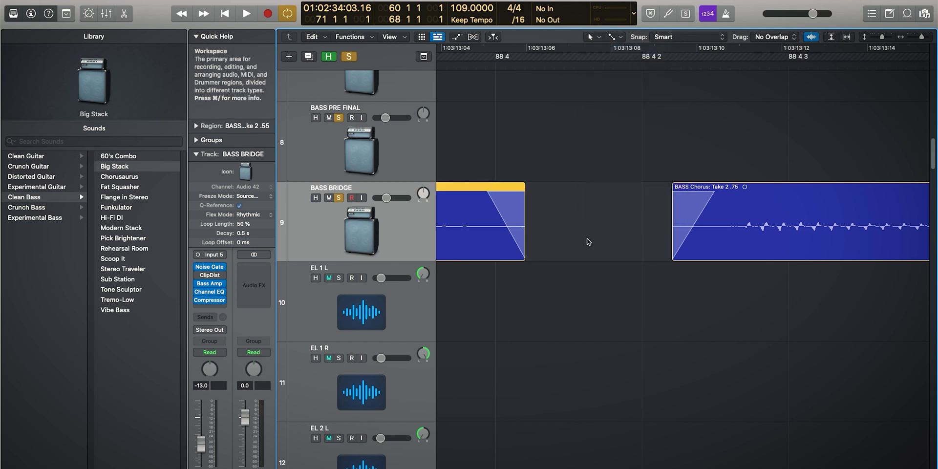
Step: Assign the Marquee Tool as the Command-click tool and use it near the end of the earlier BASS BRIDGE region
{"action": "left_click", "coordinate": [619, 37]}
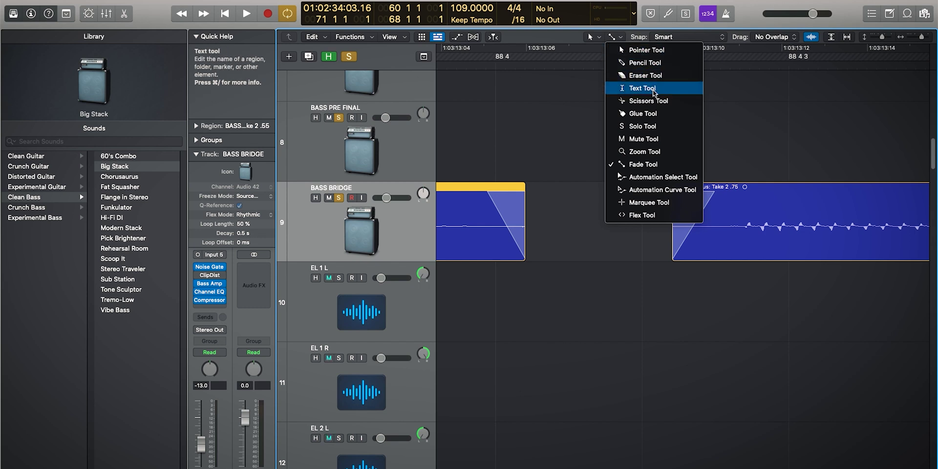
{"action": "left_click", "coordinate": [650, 202]}
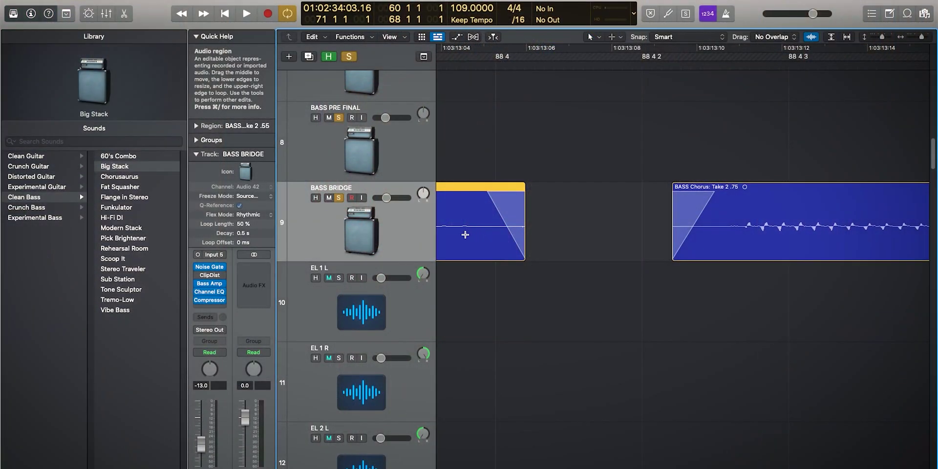
{"action": "left_click_drag", "start_coordinate": [464, 235], "coordinate": [524, 260]}
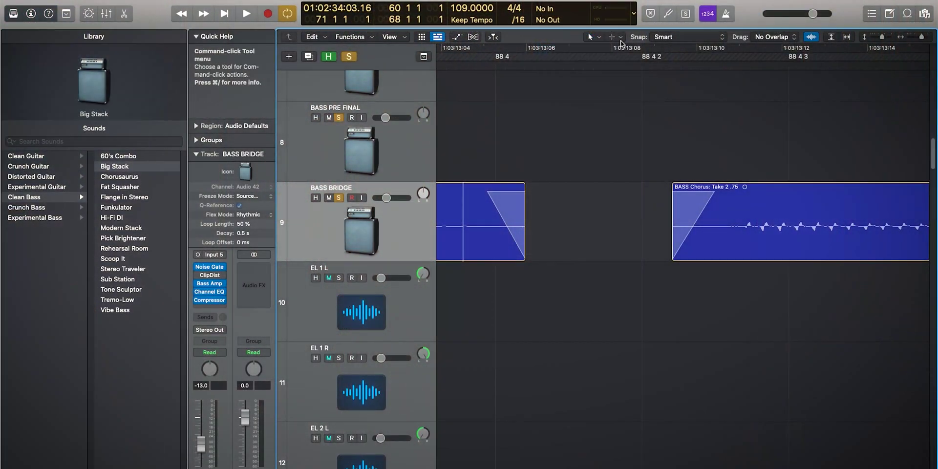
Step: Assign the Fade Tool as the Command-click tool
{"action": "left_click", "coordinate": [619, 39]}
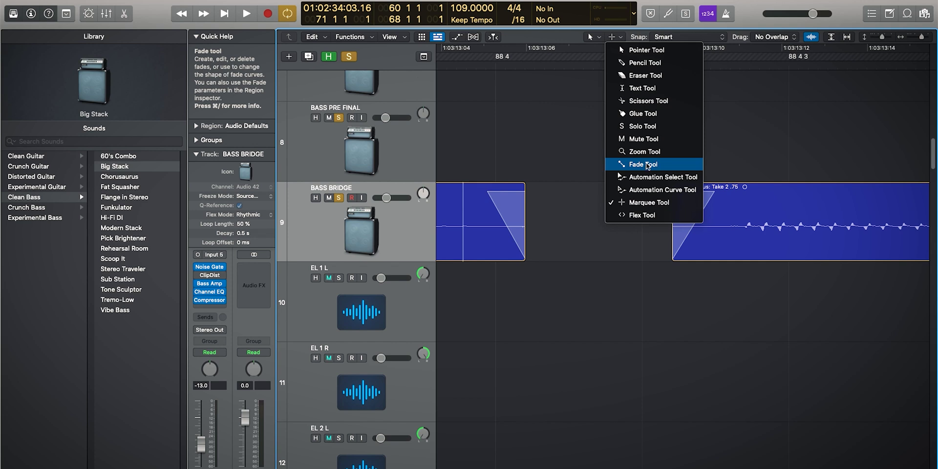
{"action": "left_click", "coordinate": [647, 166]}
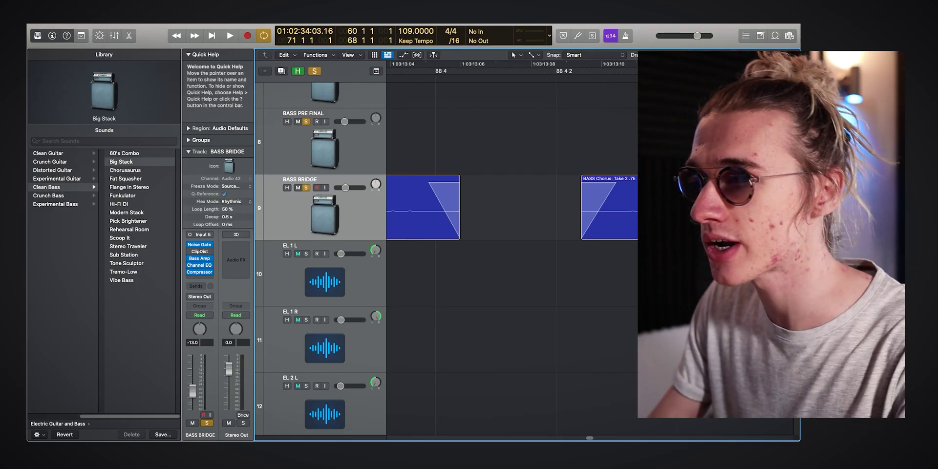
Step: Open the preferences and check the Advanced settings for Show Advanced Tools and the additional options
{"action": "left_click", "coordinate": [63, 20]}
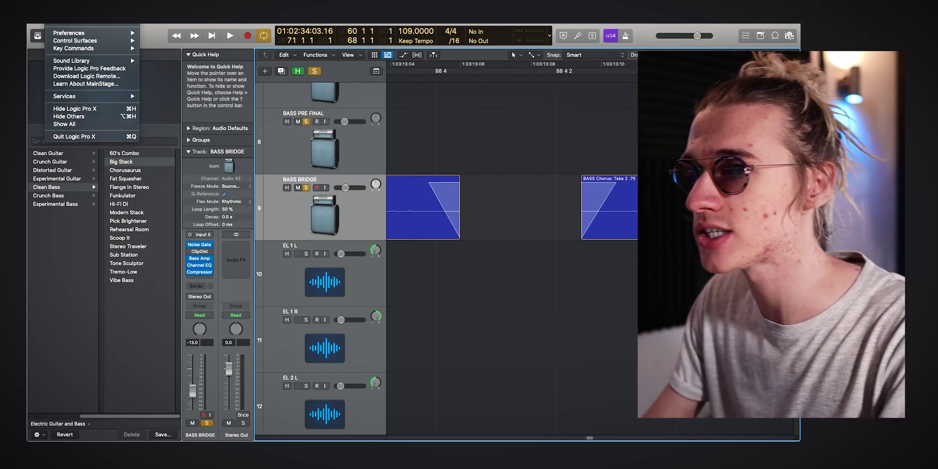
{"action": "mouse_move", "coordinate": [79, 33]}
{"action": "left_click", "coordinate": [158, 34]}
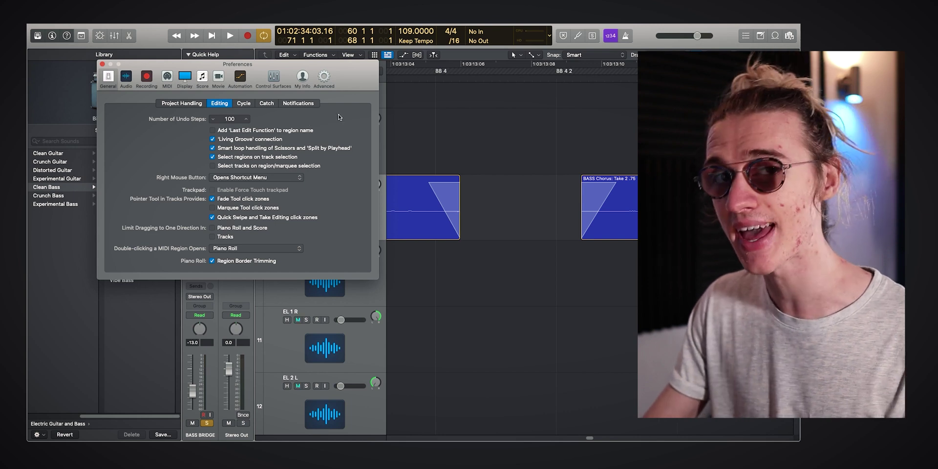
{"action": "left_click", "coordinate": [323, 79]}
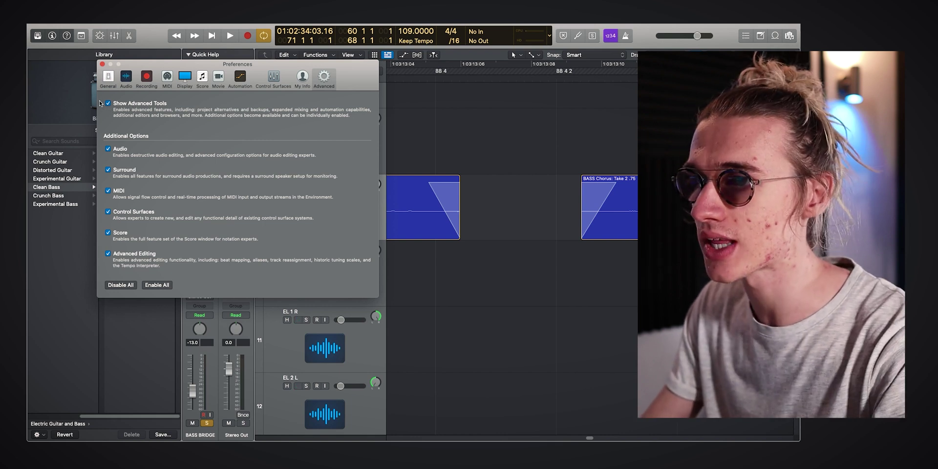
Step: Enable Marquee Tool click zones for the Pointer Tool in the general Editing preferences, and close the preferences
{"action": "left_click", "coordinate": [106, 78]}
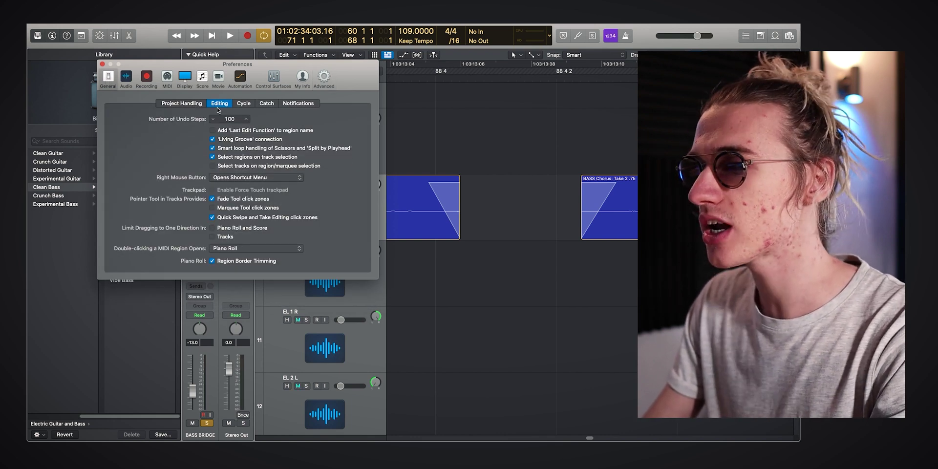
{"action": "left_click", "coordinate": [184, 103]}
{"action": "left_click", "coordinate": [217, 104]}
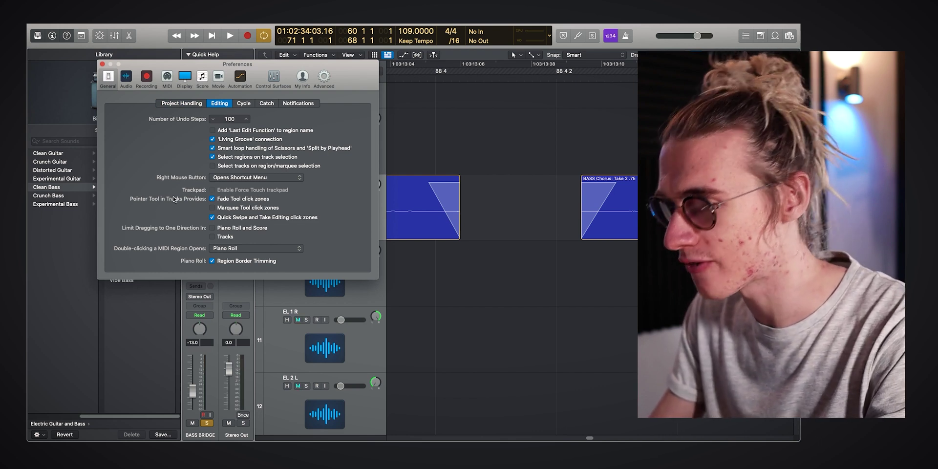
{"action": "left_click", "coordinate": [244, 210]}
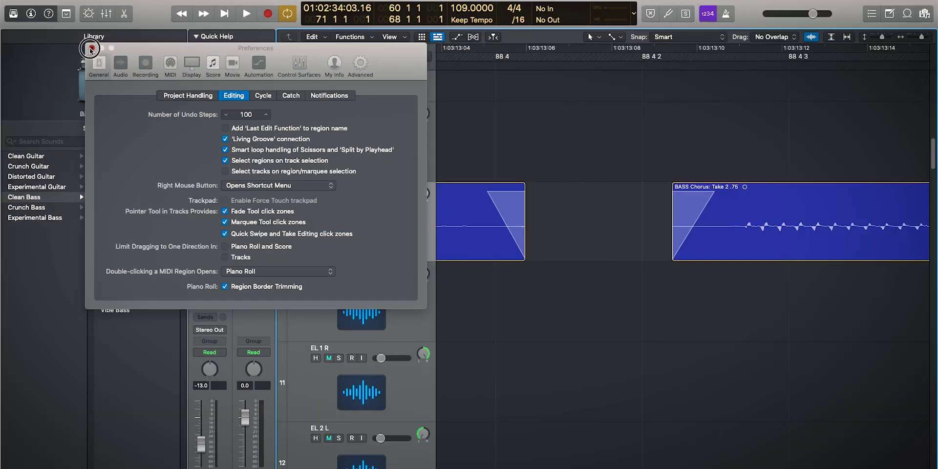
{"action": "left_click", "coordinate": [102, 64]}
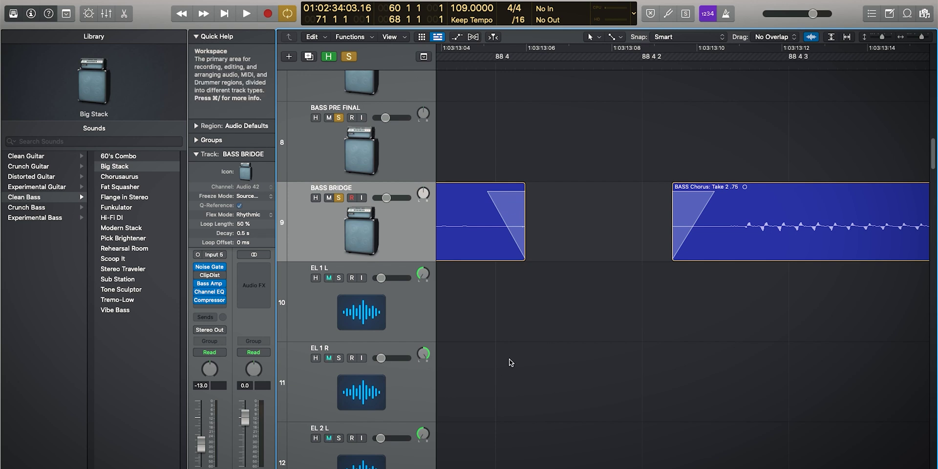
Step: Marquee a short section near the end of the earlier BASS BRIDGE region and split it into its own region
{"action": "scroll", "coordinate": [684, 225], "scroll_direction": "left", "scroll_amount": 5}
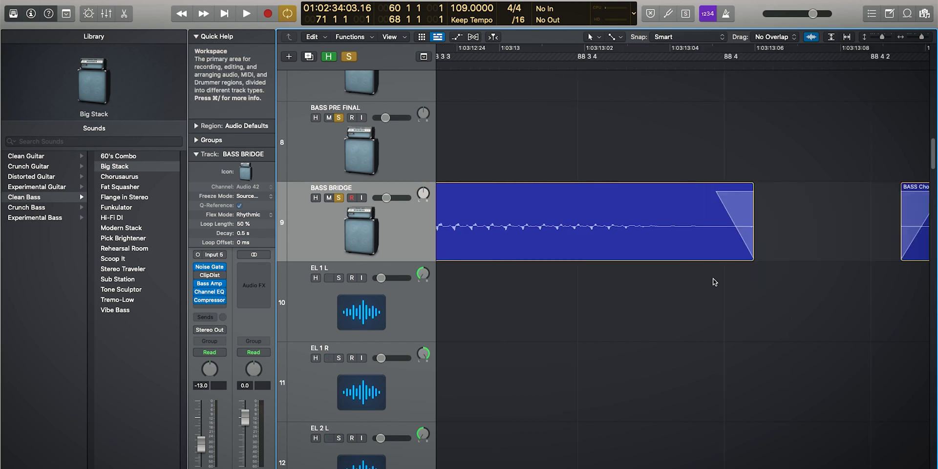
{"action": "left_click", "coordinate": [662, 187]}
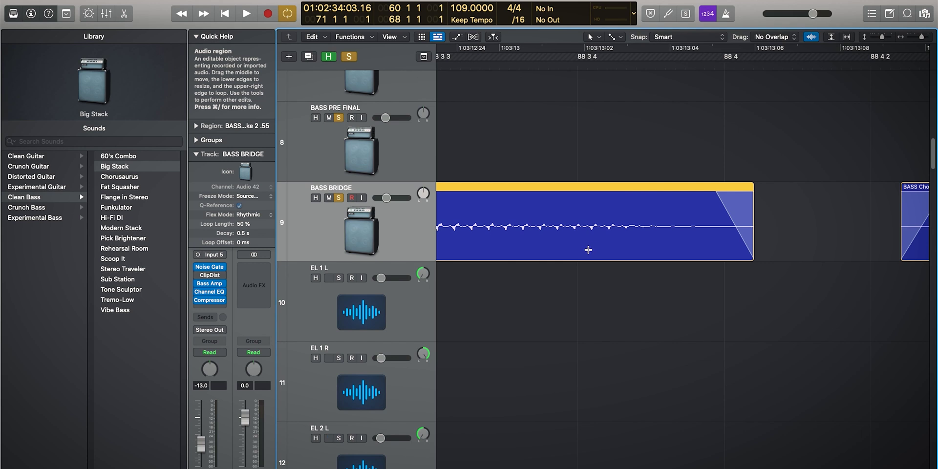
{"action": "left_click_drag", "start_coordinate": [580, 251], "coordinate": [663, 247]}
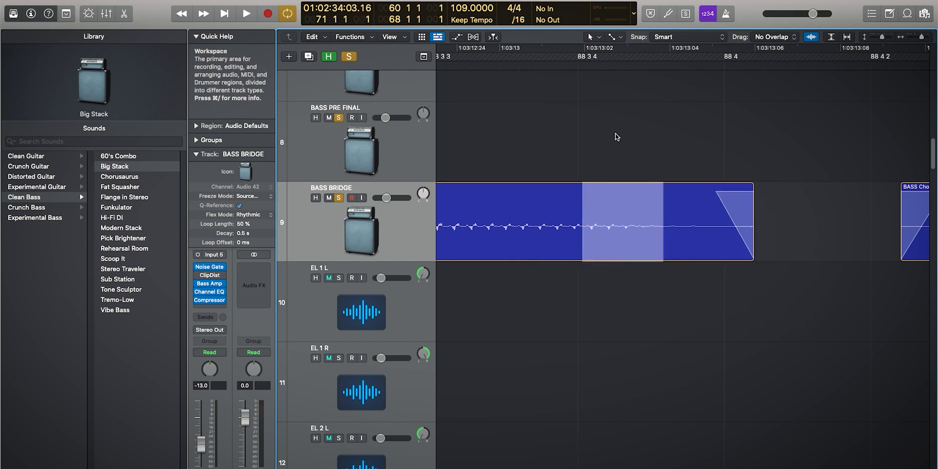
{"action": "left_click", "coordinate": [612, 189]}
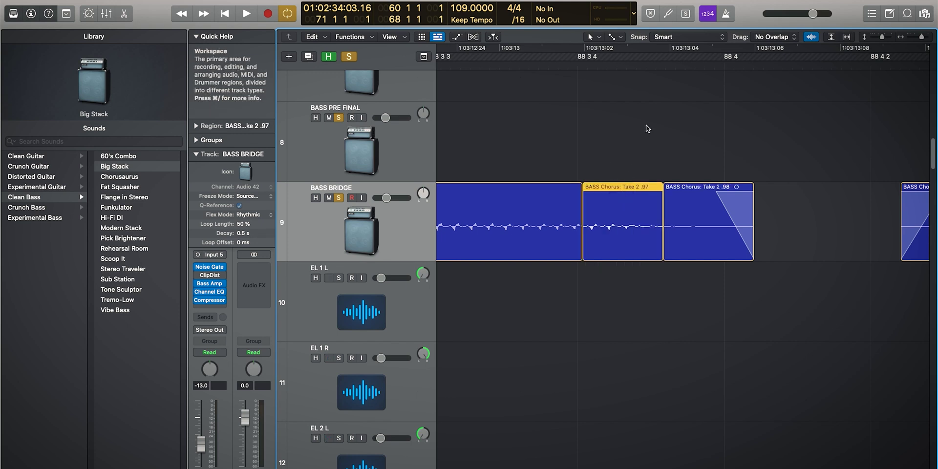
Step: Undo the region split and clear the marquee selection
{"action": "key", "text": "super+z"}
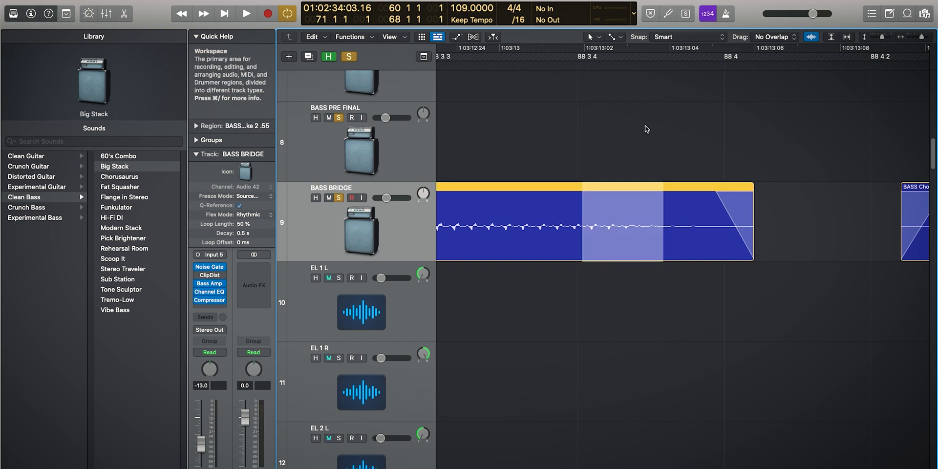
{"action": "left_click", "coordinate": [647, 129]}
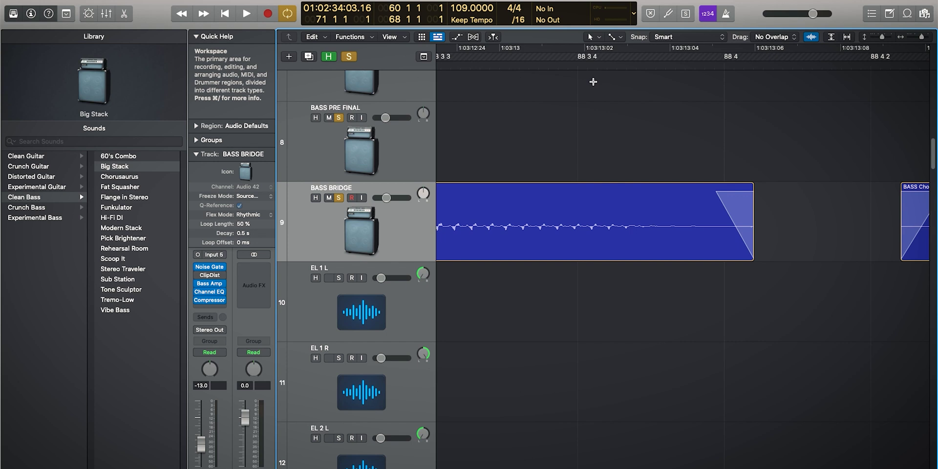
{"action": "left_click", "coordinate": [590, 38]}
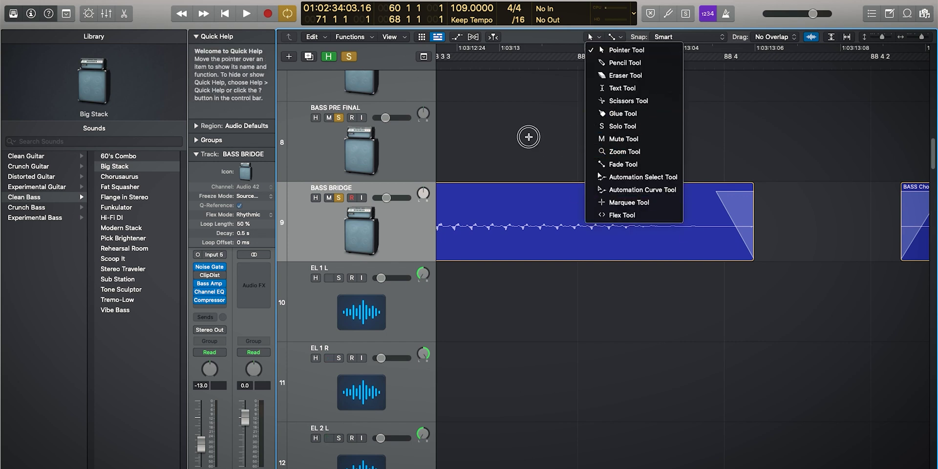
{"action": "left_click", "coordinate": [537, 141]}
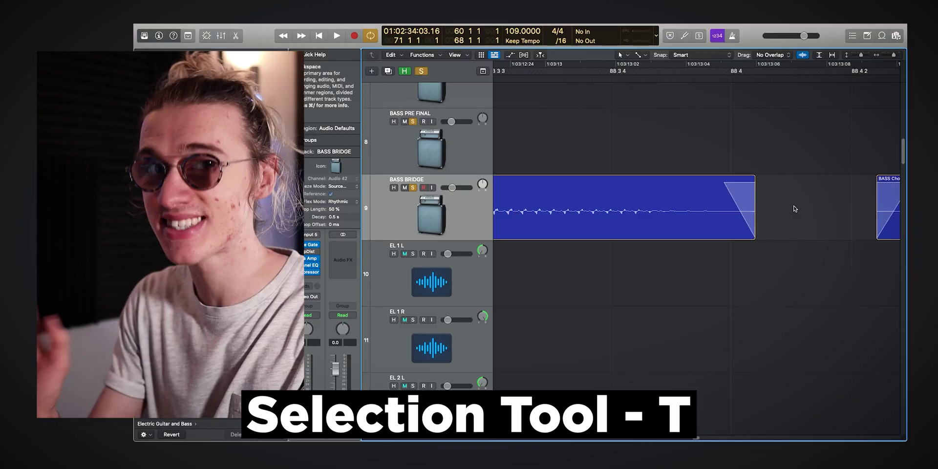
Step: Split the earlier BASS BRIDGE region at four points near its end with the Scissors Tool, and return to the Pointer Tool
{"action": "key", "text": "t"}
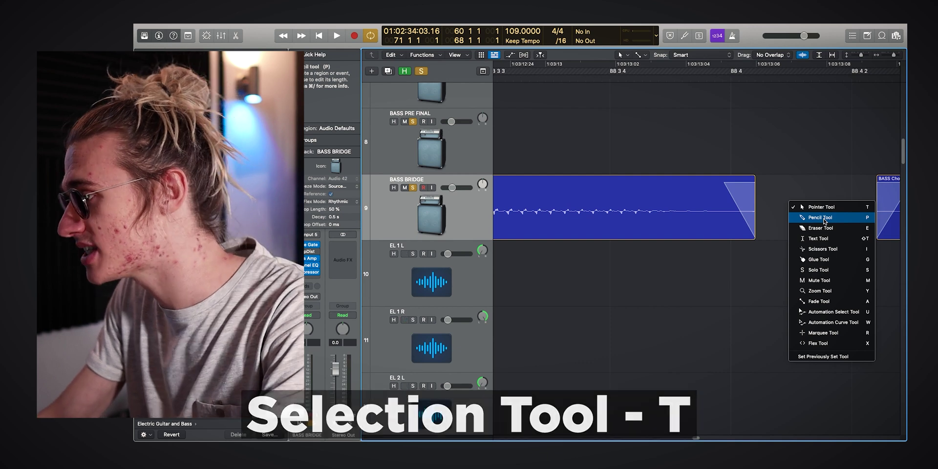
{"action": "left_click", "coordinate": [823, 251]}
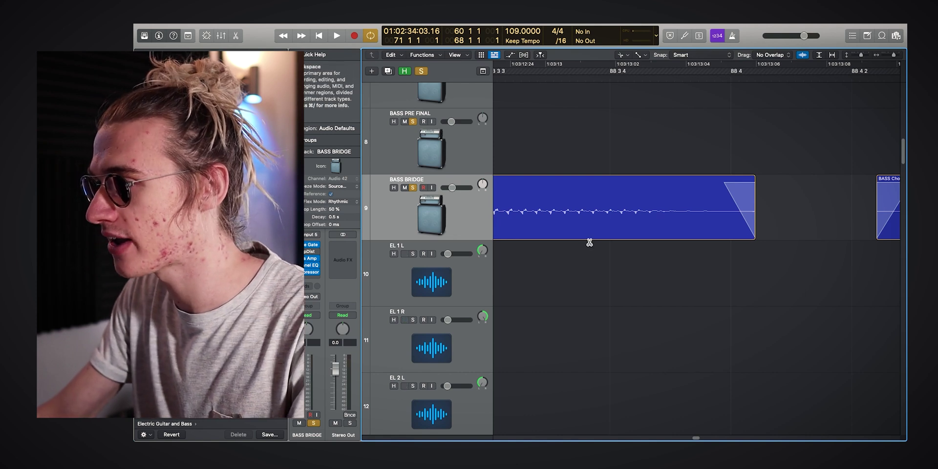
{"action": "left_click", "coordinate": [569, 210]}
{"action": "left_click", "coordinate": [617, 210]}
{"action": "left_click", "coordinate": [538, 210]}
{"action": "left_click", "coordinate": [657, 207]}
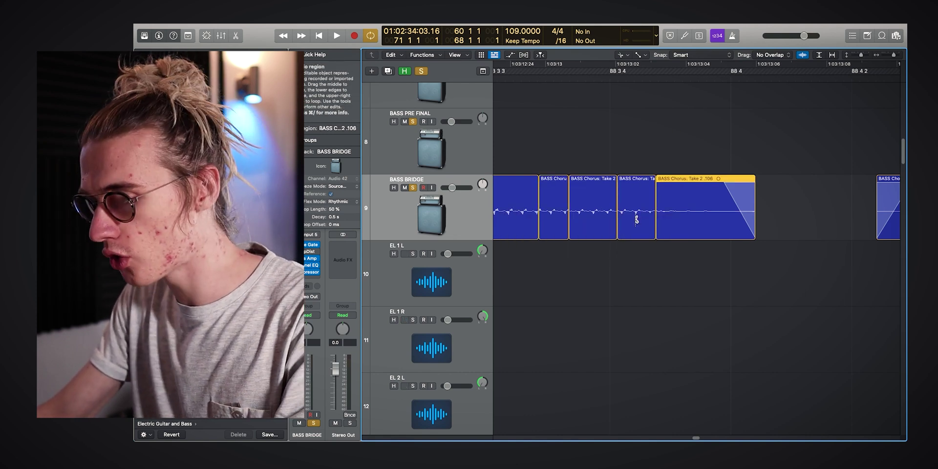
{"action": "key", "text": "t"}
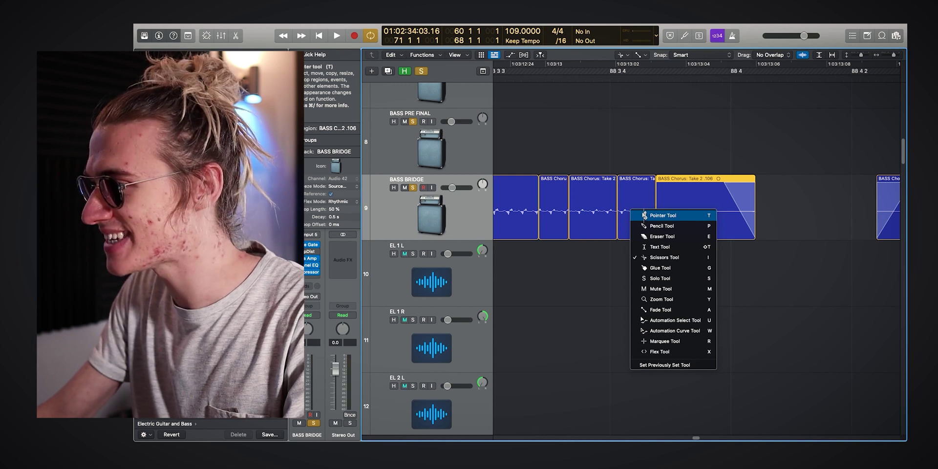
{"action": "left_click", "coordinate": [655, 215]}
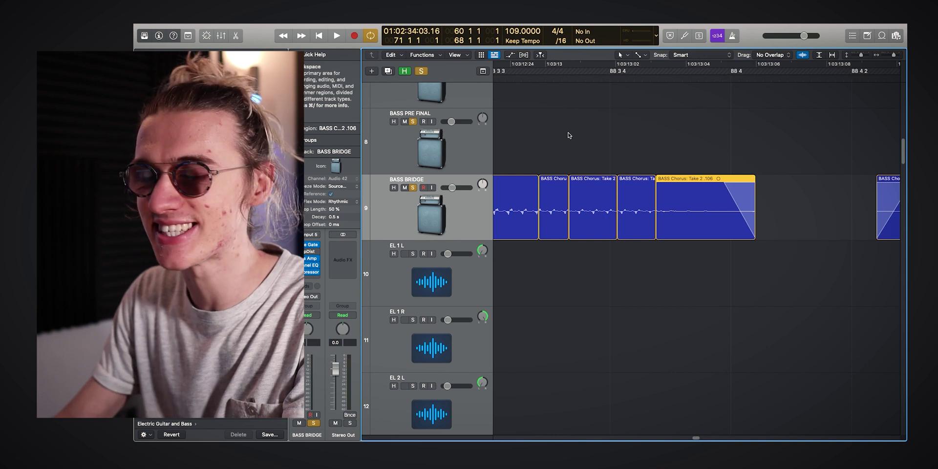
{"action": "left_click", "coordinate": [621, 54]}
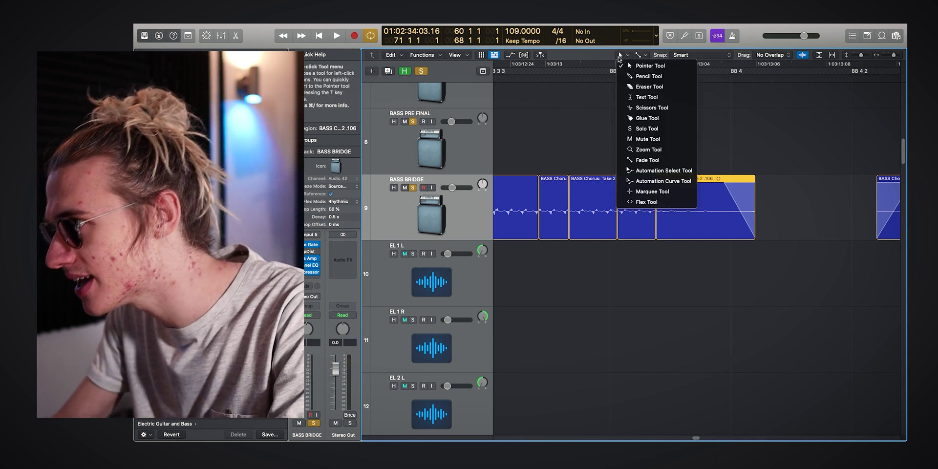
{"action": "left_click", "coordinate": [574, 251]}
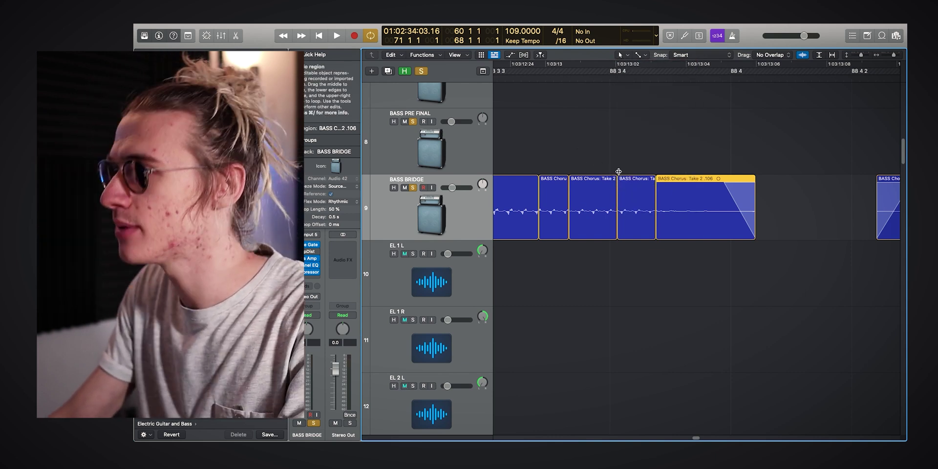
{"action": "left_click", "coordinate": [613, 69]}
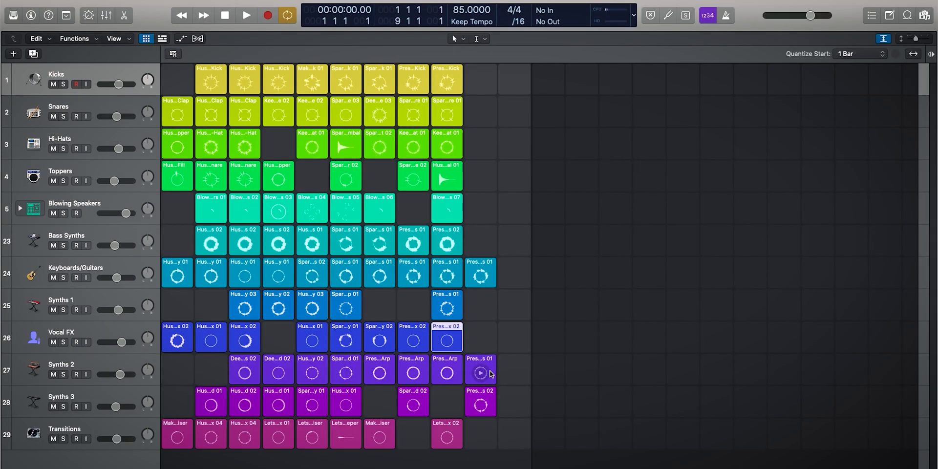
Step: Show the Tracks area alongside the Live Loops grid
{"action": "left_click_drag", "start_coordinate": [495, 392], "coordinate": [480, 382]}
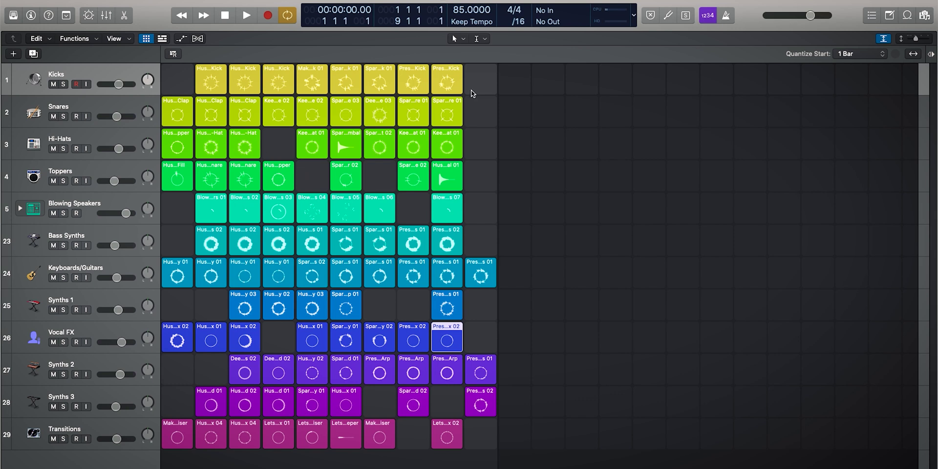
{"action": "left_click", "coordinate": [162, 39]}
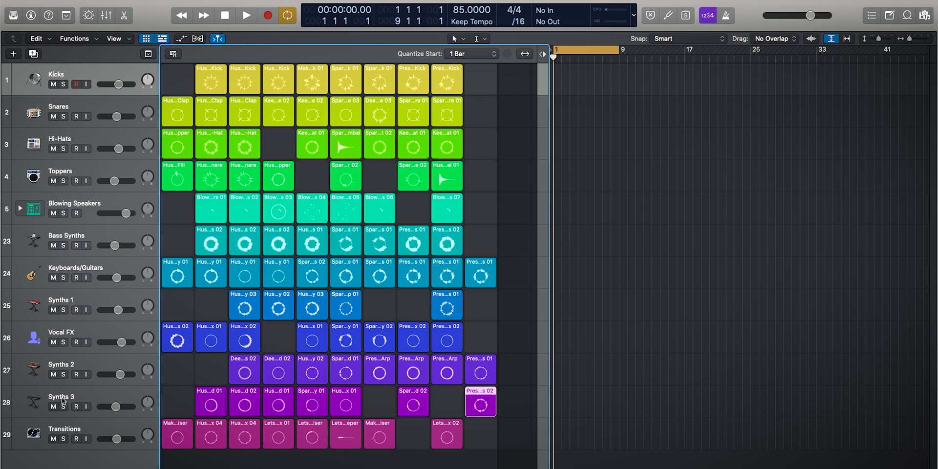
Step: Select all cells with the same color as the last Synths 3 cell in the Live Loops grid
{"action": "right_click", "coordinate": [474, 395]}
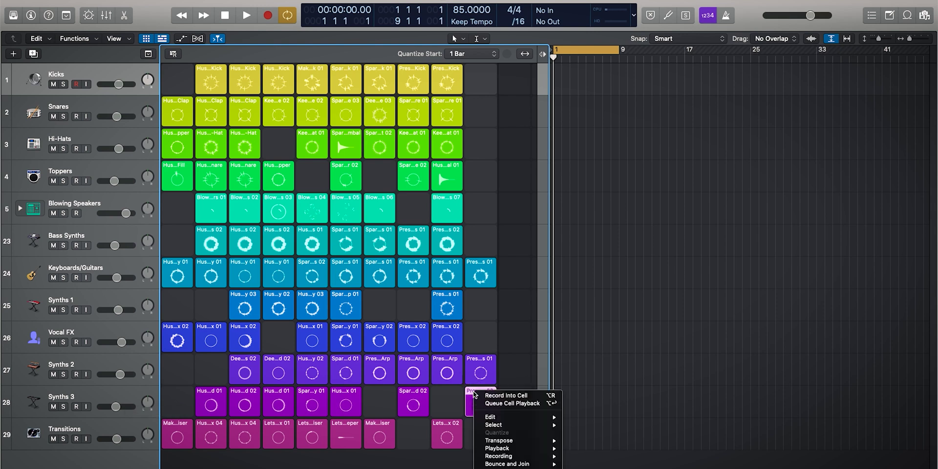
{"action": "mouse_move", "coordinate": [515, 428]}
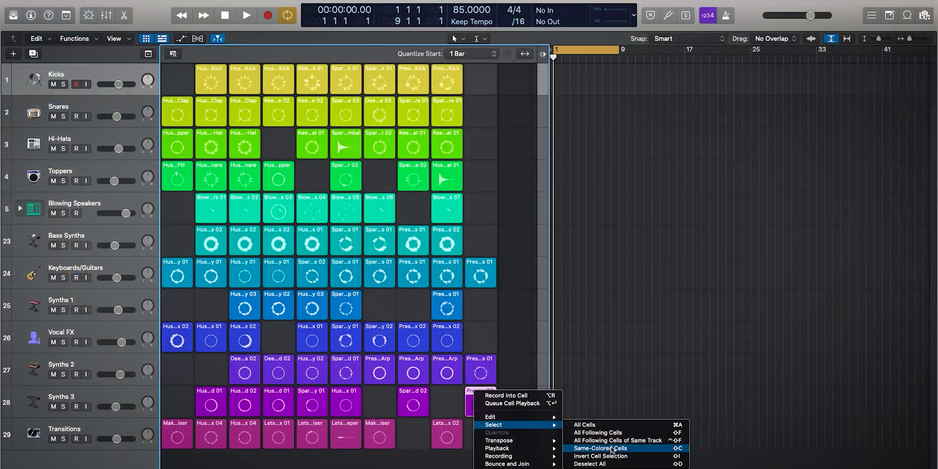
{"action": "left_click", "coordinate": [613, 445]}
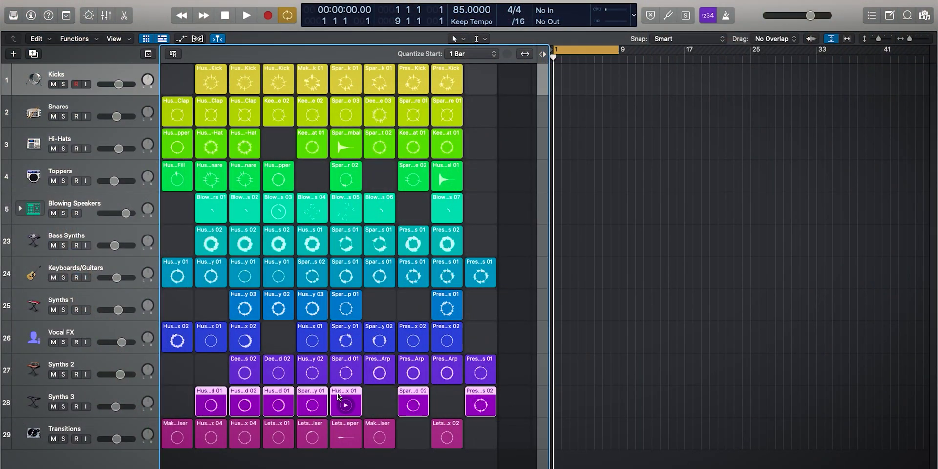
Step: Copy the selected Synths 3 cells onto the same track in the Tracks area and spread the resulting regions along the timeline
{"action": "left_click_drag", "start_coordinate": [338, 396], "coordinate": [606, 373]}
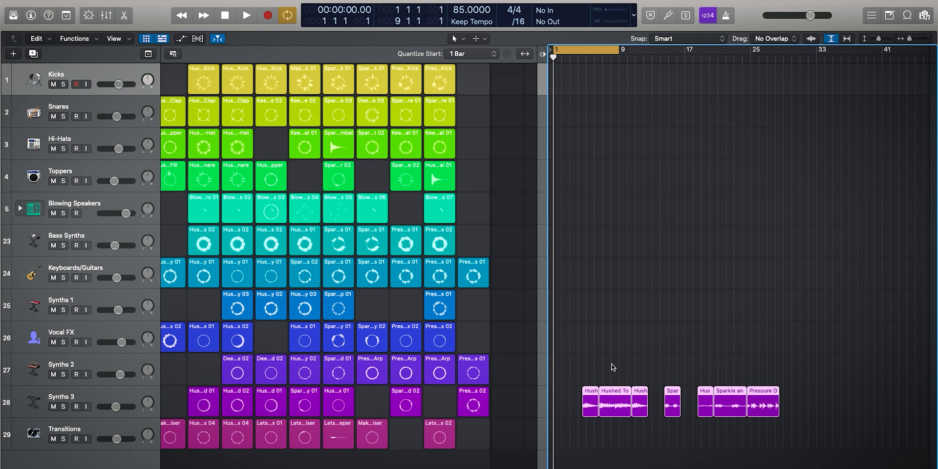
{"action": "left_click_drag", "start_coordinate": [346, 380], "coordinate": [714, 309]}
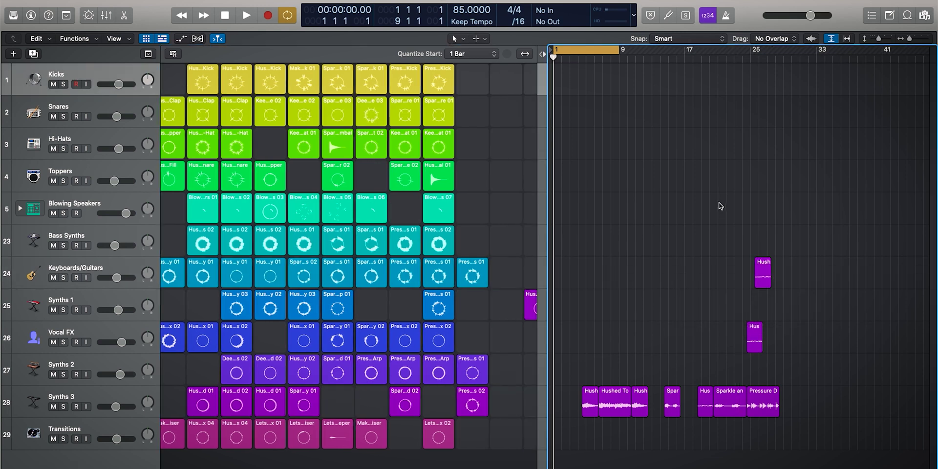
{"action": "key", "text": "super+z"}
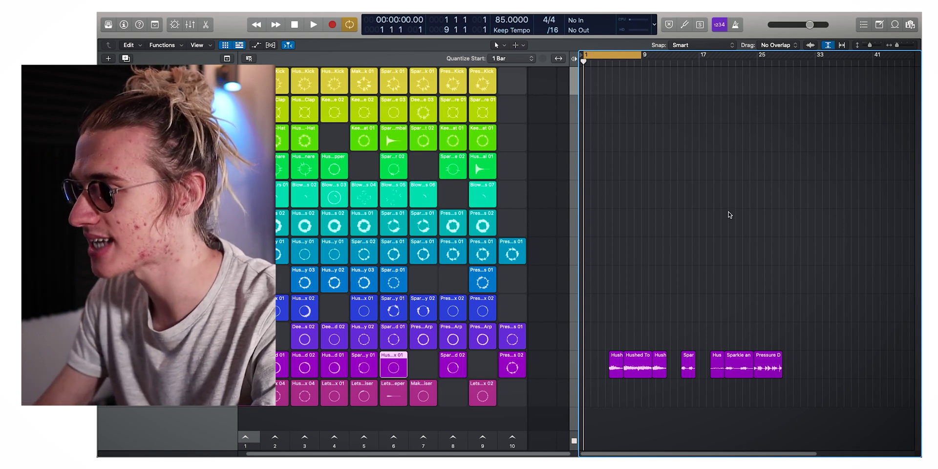
{"action": "mouse_move", "coordinate": [774, 359]}
{"action": "left_mouse_down"}
{"action": "mouse_move", "coordinate": [780, 362]}
{"action": "mouse_move", "coordinate": [768, 359]}
{"action": "left_mouse_up"}
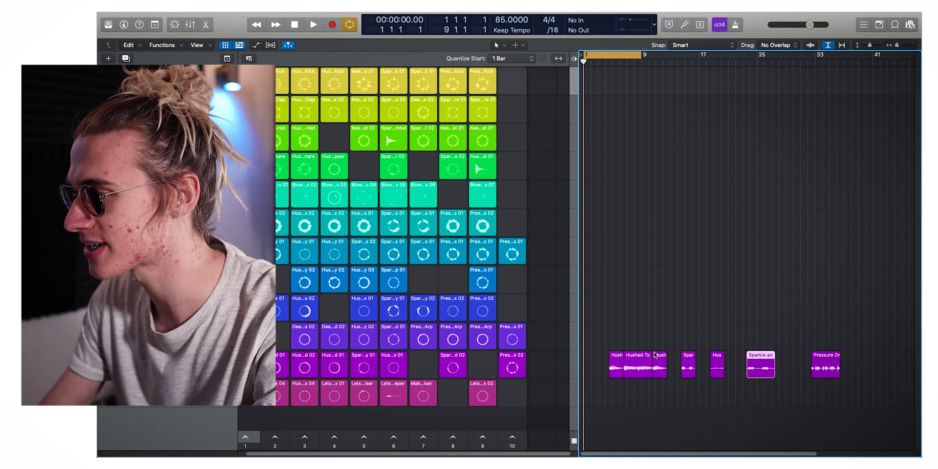
{"action": "left_click_drag", "start_coordinate": [614, 356], "coordinate": [848, 361]}
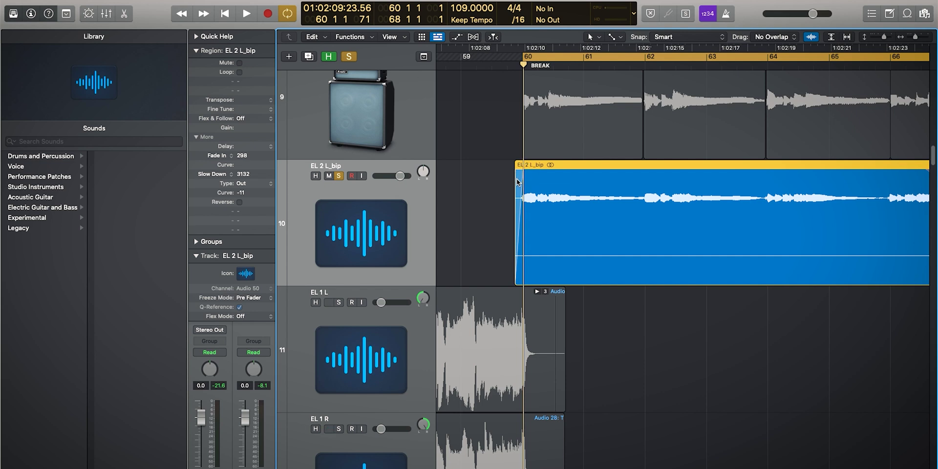
Step: Position the playhead near bar 60 and at bar 67 to examine the start and the Slow Down fade of the EL 2 L_bip region
{"action": "left_click_drag", "start_coordinate": [491, 62], "coordinate": [527, 64]}
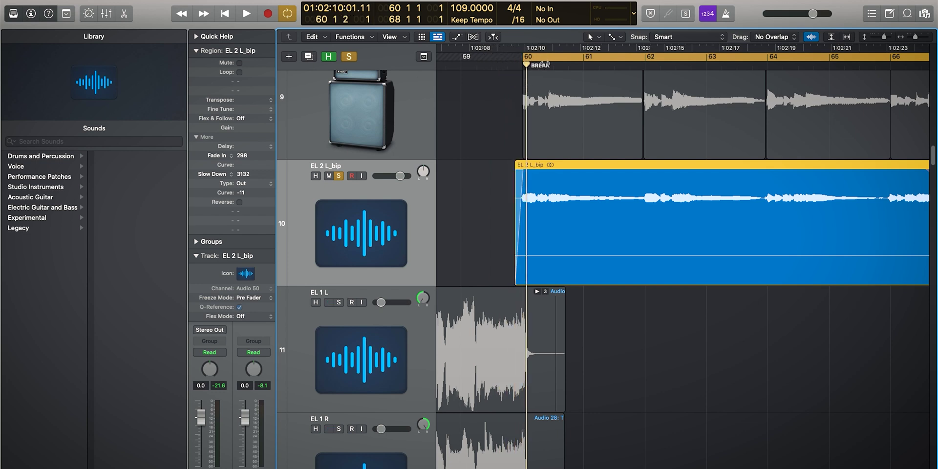
{"action": "left_click_drag", "start_coordinate": [915, 39], "coordinate": [913, 39]}
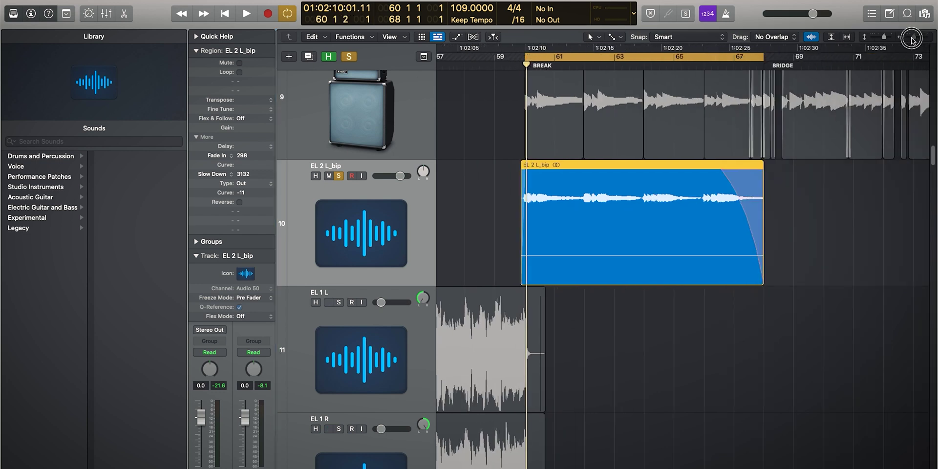
{"action": "left_click", "coordinate": [734, 63]}
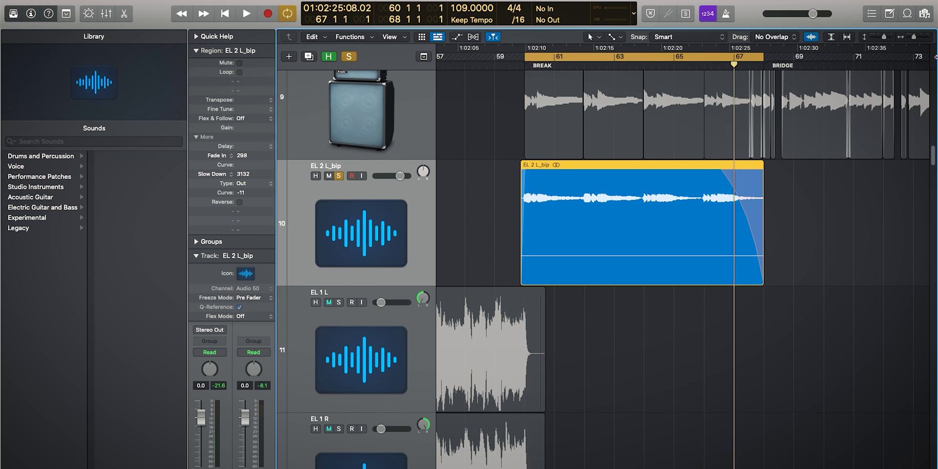
{"action": "left_click_drag", "start_coordinate": [912, 41], "coordinate": [916, 41]}
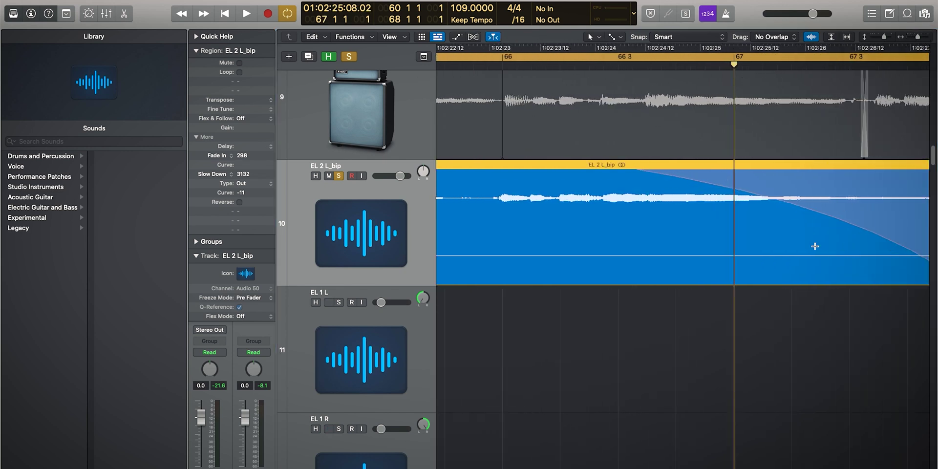
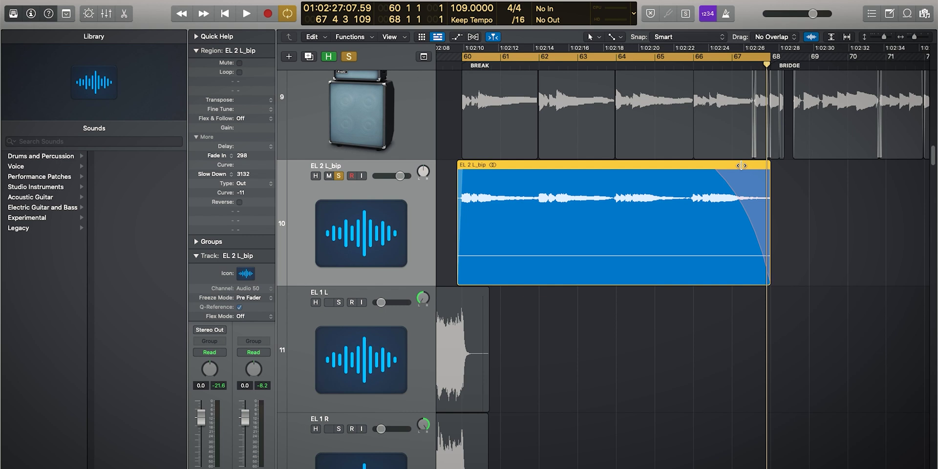
Step: Shorten the EL 2 L_bip region's ending fade to 1590, switch its type to Fade and back to Slow Down, and play it
{"action": "left_click_drag", "start_coordinate": [714, 171], "coordinate": [766, 174]}
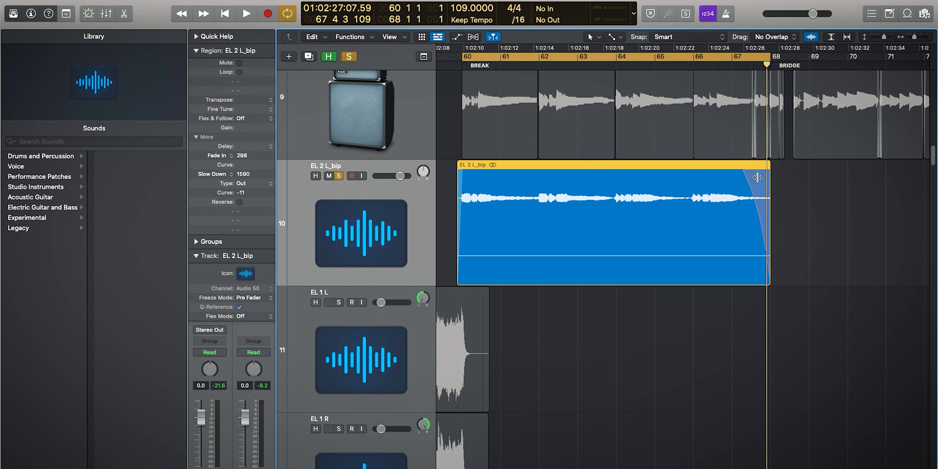
{"action": "right_click", "coordinate": [758, 178]}
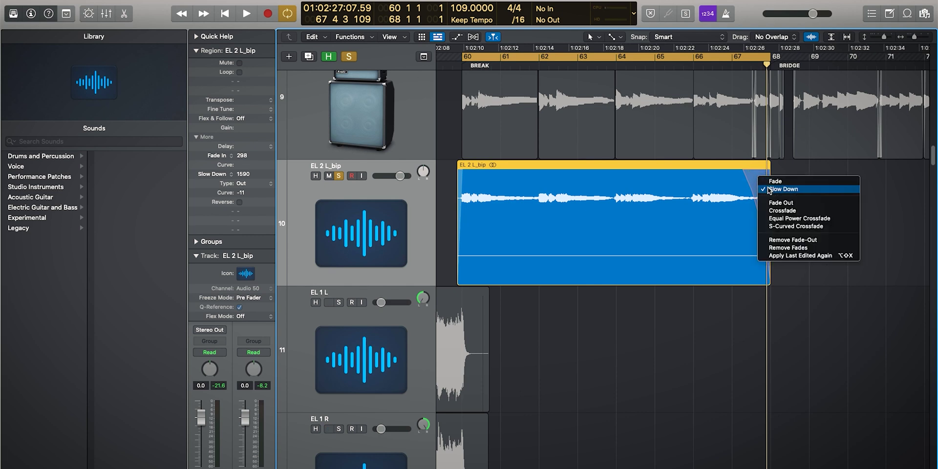
{"action": "left_click", "coordinate": [768, 183]}
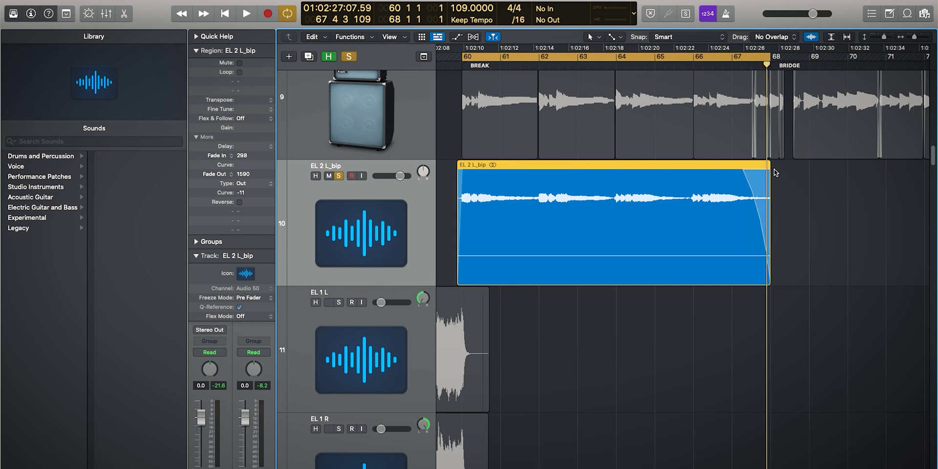
{"action": "right_click", "coordinate": [767, 183]}
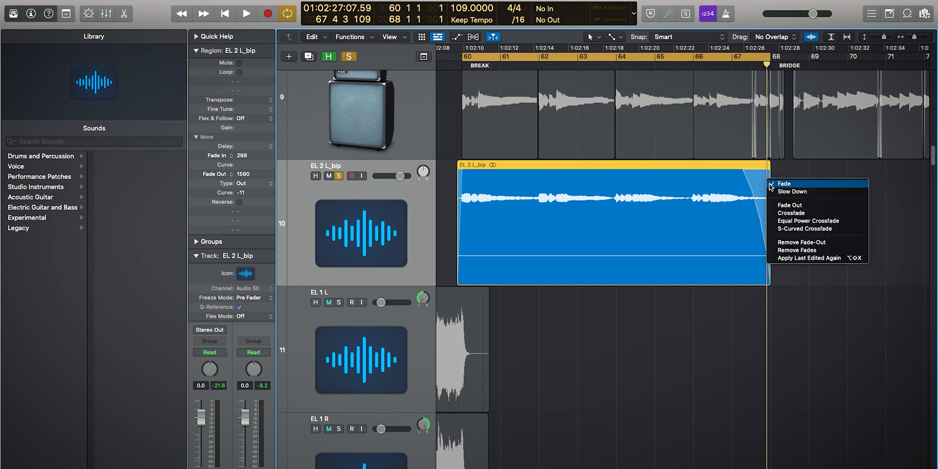
{"action": "left_click", "coordinate": [773, 192]}
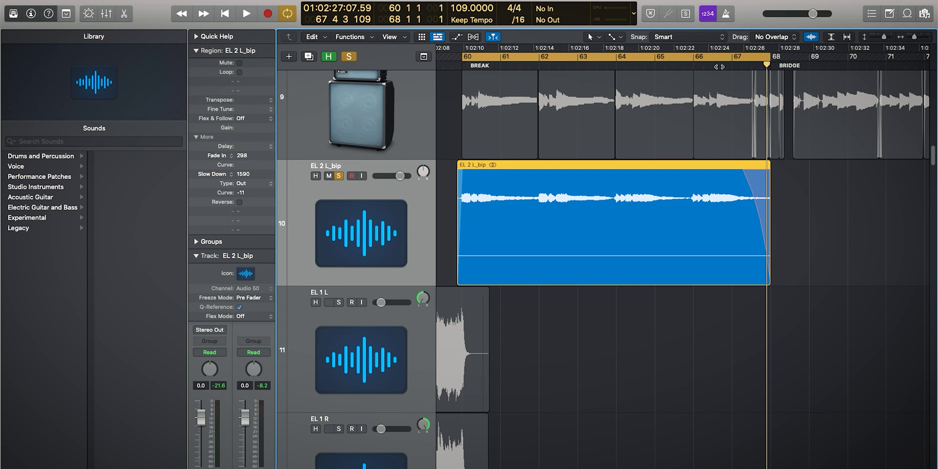
{"action": "key", "text": "space"}
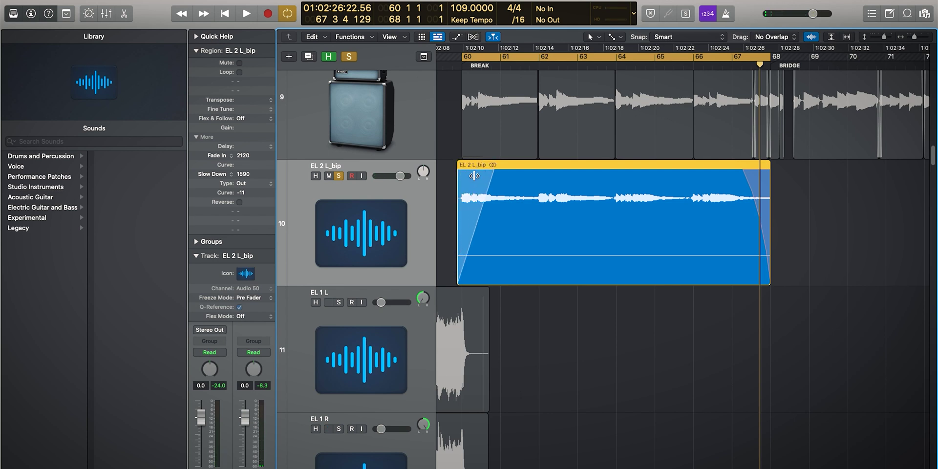
Step: Change the EL 2 L_bip region's 2120 fade-in to Speed Up and play the region from its start
{"action": "right_click", "coordinate": [473, 176]}
{"action": "left_click", "coordinate": [491, 187]}
{"action": "left_click_drag", "start_coordinate": [473, 60], "coordinate": [458, 68]}
{"action": "key", "text": "space"}
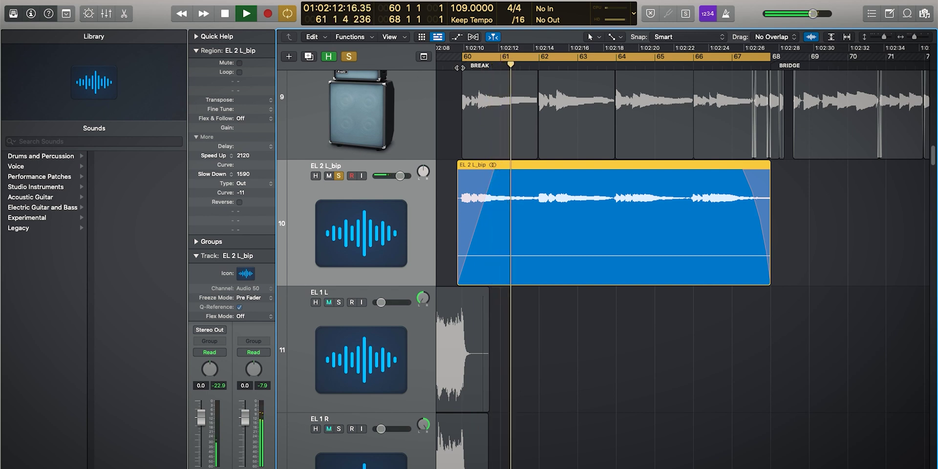
{"action": "key", "text": "Return"}
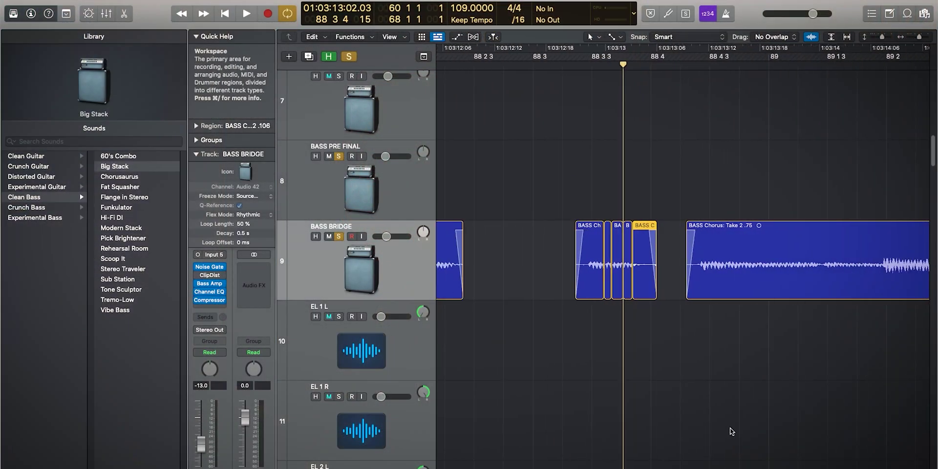
Step: Deselect the BASS BRIDGE regions by drawing a selection rectangle in the empty gap after the BASS Chorus: Take 2 .54 region
{"action": "scroll", "coordinate": [746, 277], "scroll_direction": "left", "scroll_amount": 10}
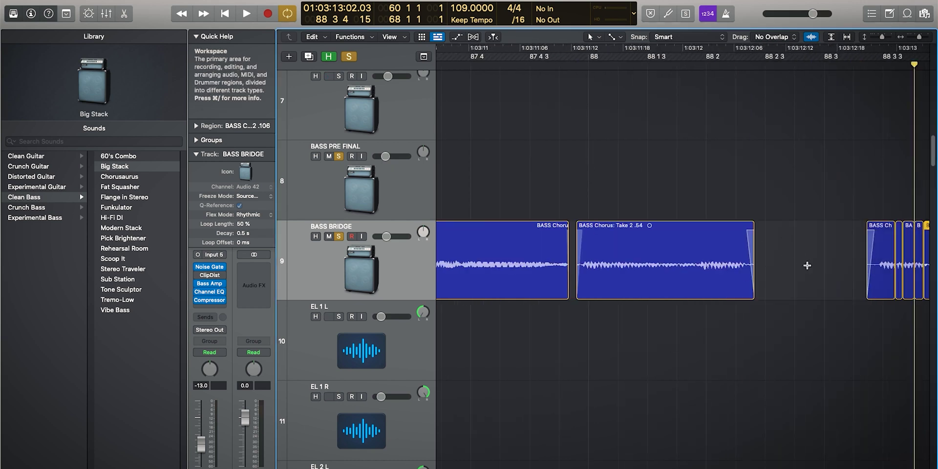
{"action": "left_click_drag", "start_coordinate": [791, 275], "coordinate": [838, 294]}
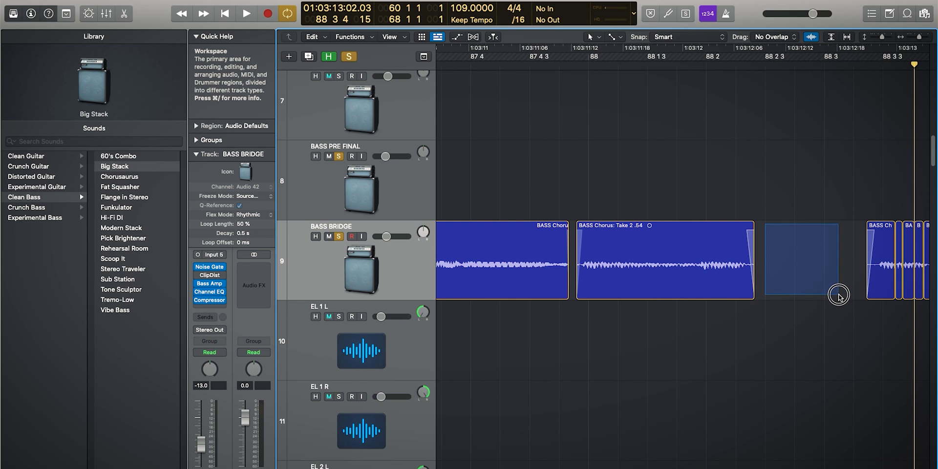
{"action": "left_click", "coordinate": [860, 300]}
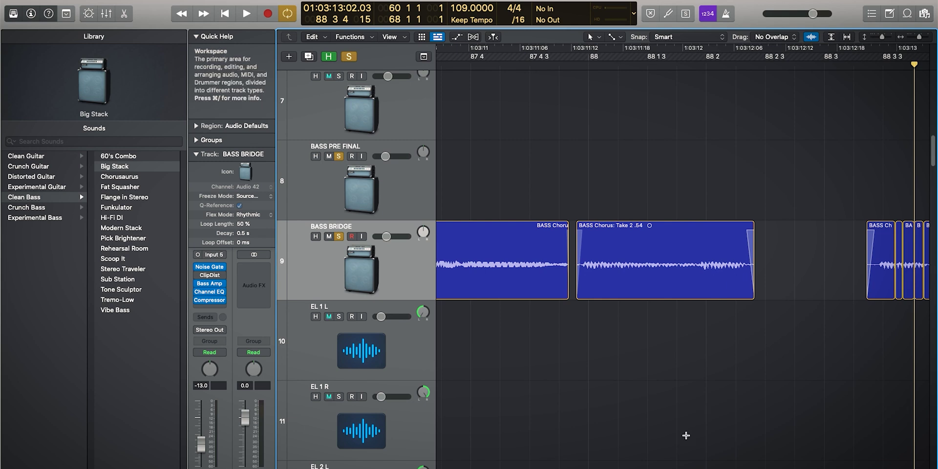
Step: Show track automation and raise a point on the BASS BRIDGE volume line within the BASS Chorus: Take 2 .52 region
{"action": "scroll", "coordinate": [684, 259], "scroll_direction": "left", "scroll_amount": 10}
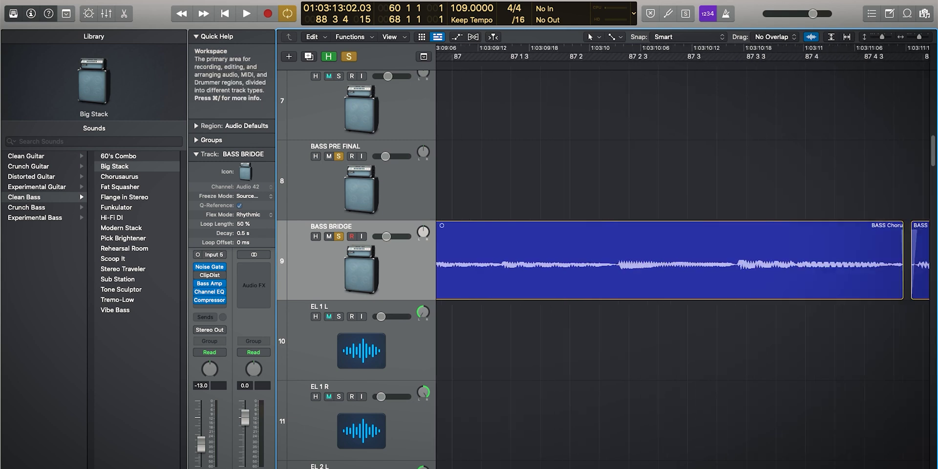
{"action": "scroll", "coordinate": [685, 259], "scroll_direction": "left", "scroll_amount": 8}
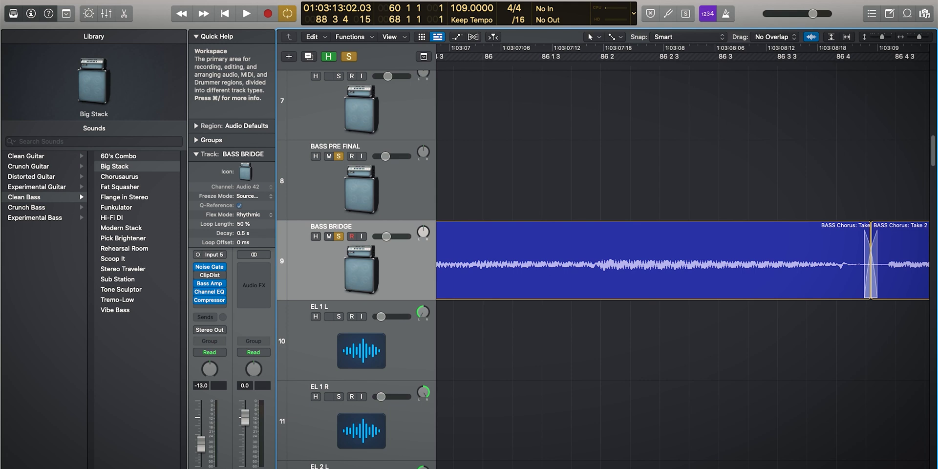
{"action": "left_click", "coordinate": [622, 243]}
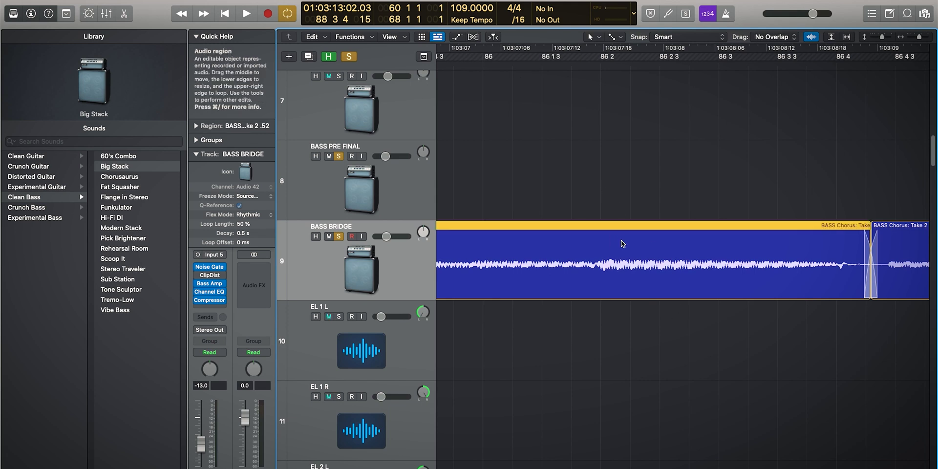
{"action": "key", "text": "a"}
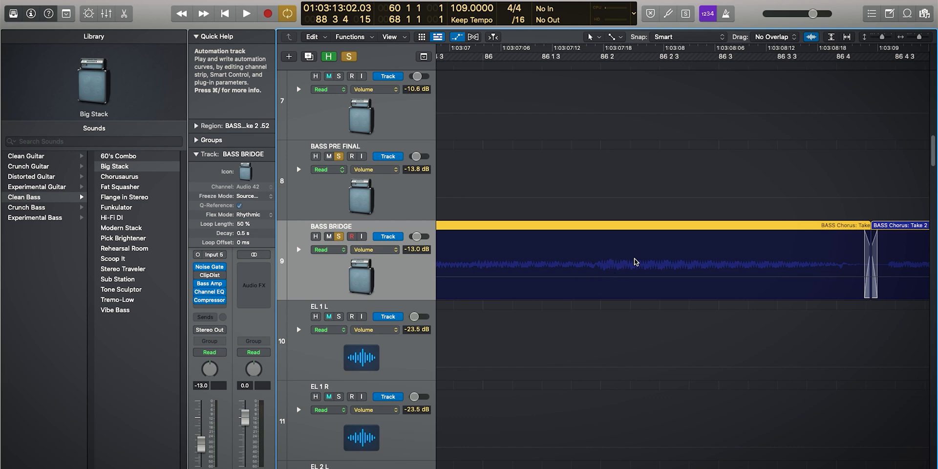
{"action": "left_click", "coordinate": [646, 283]}
{"action": "left_click_drag", "start_coordinate": [656, 280], "coordinate": [692, 257]}
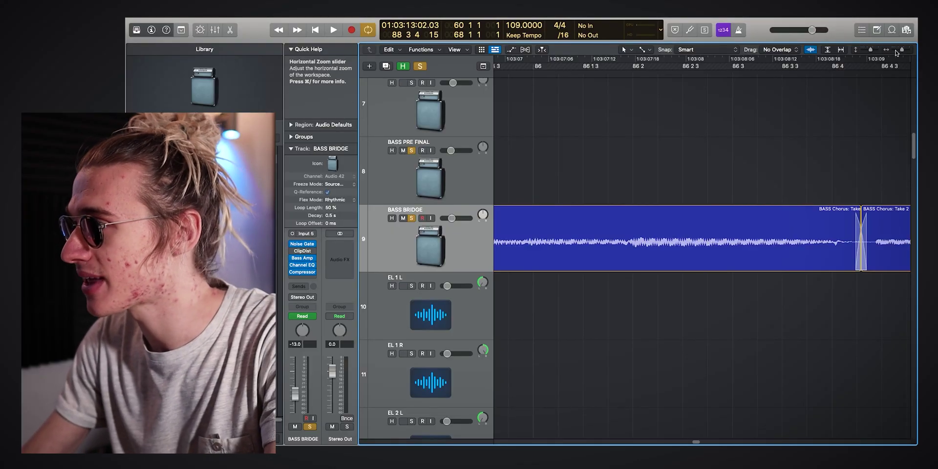
Step: Split a short section around 85 3 3 out of the BASS Chorus: Take 2 .52 region as its own region, with the tracks enlarged vertically
{"action": "left_click_drag", "start_coordinate": [902, 52], "coordinate": [899, 52]}
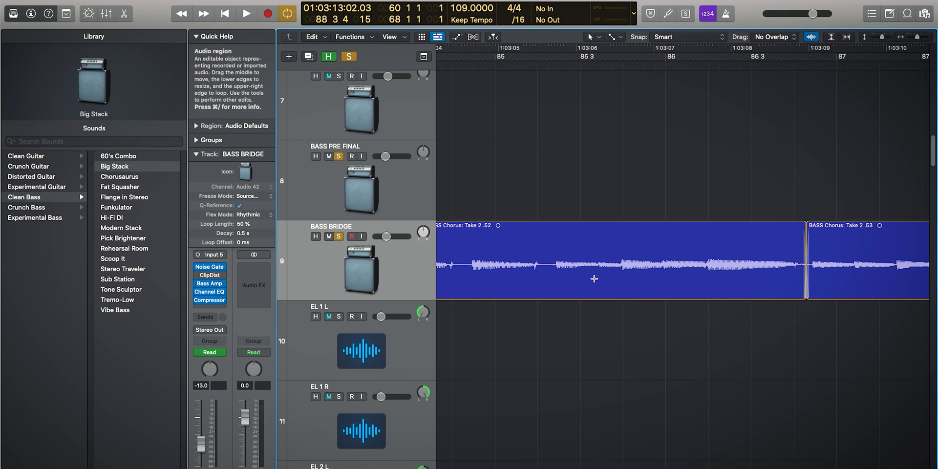
{"action": "key", "text": "super+Down"}
{"action": "key", "text": "super+Down"}
{"action": "key", "text": "super+Down"}
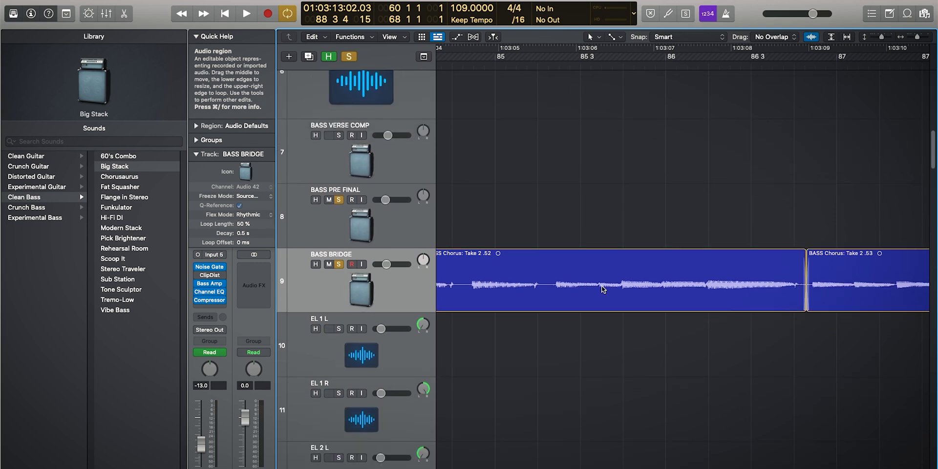
{"action": "key", "text": "super+Down"}
{"action": "mouse_move", "coordinate": [599, 337]}
{"action": "left_mouse_down"}
{"action": "mouse_move", "coordinate": [619, 332]}
{"action": "mouse_move", "coordinate": [602, 339]}
{"action": "left_mouse_up"}
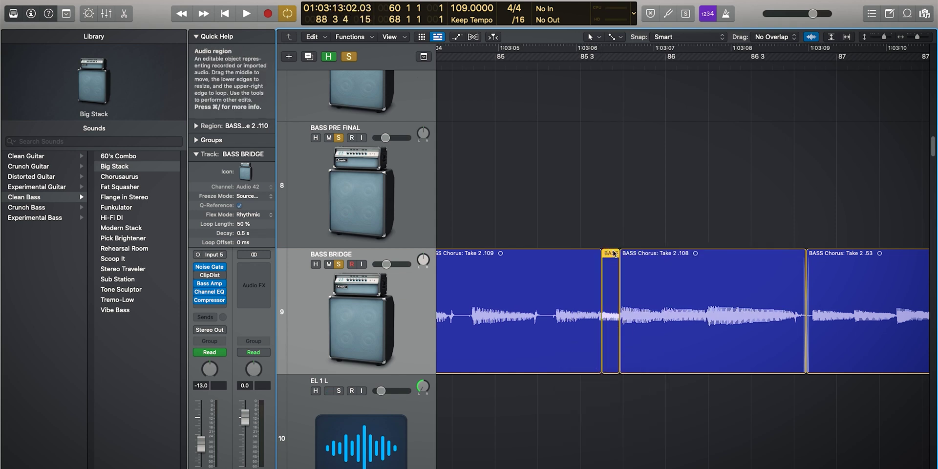
Step: Set the gain of the short split-out BASS BRIDGE region to +4.0 dB
{"action": "left_click", "coordinate": [197, 126]}
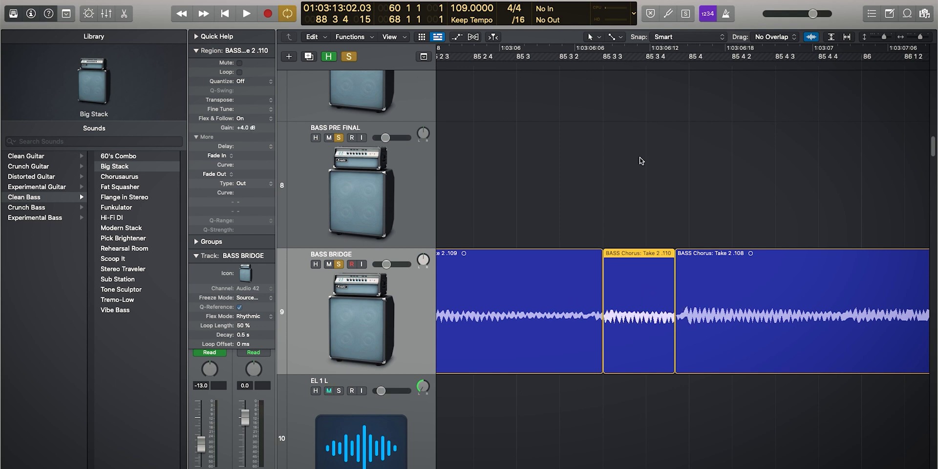
{"action": "left_click", "coordinate": [648, 203], "text": "super"}
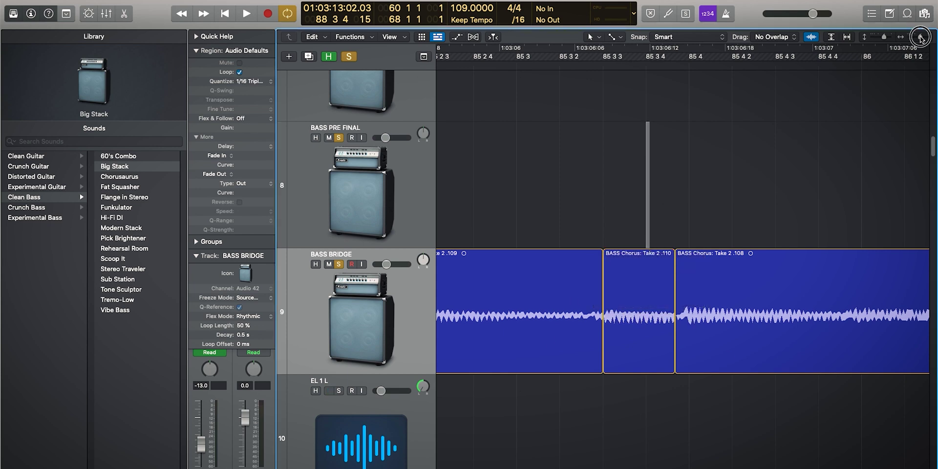
{"action": "left_click_drag", "start_coordinate": [921, 39], "coordinate": [923, 39]}
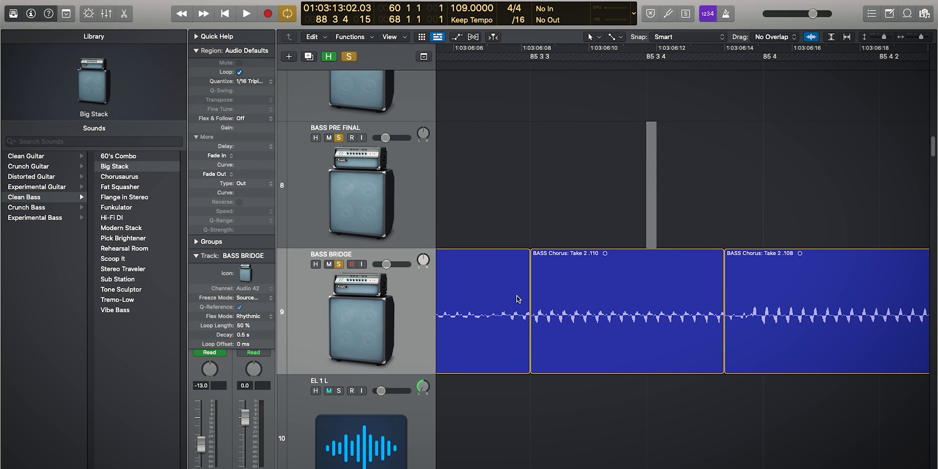